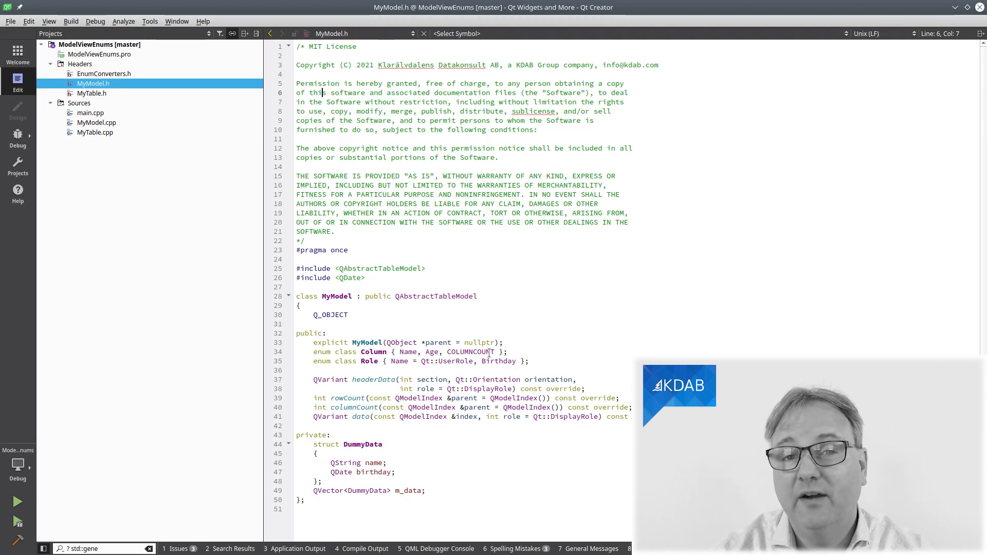
- Switch from the header to MyModel.cpp to show headerData()
key(F4)
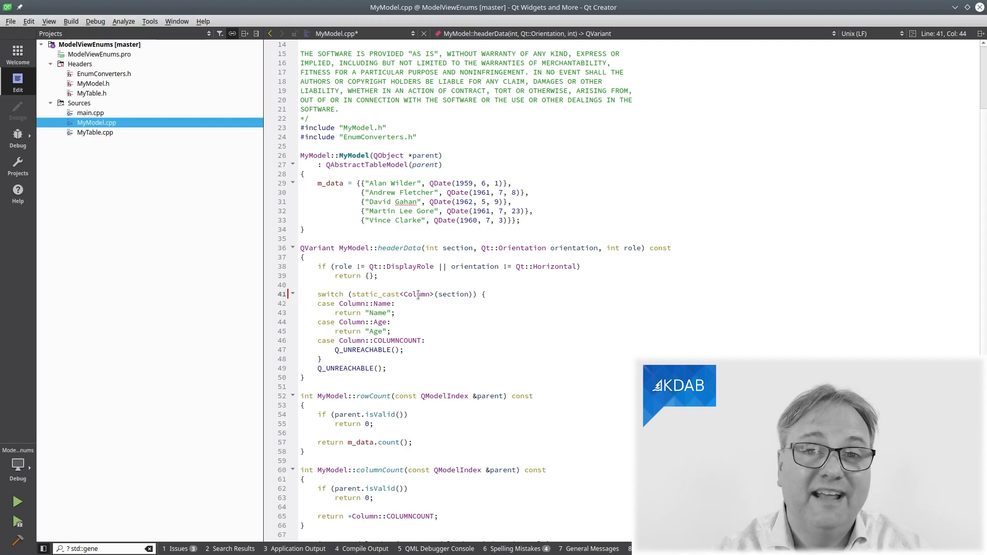
scroll(567, 150, down, 3)
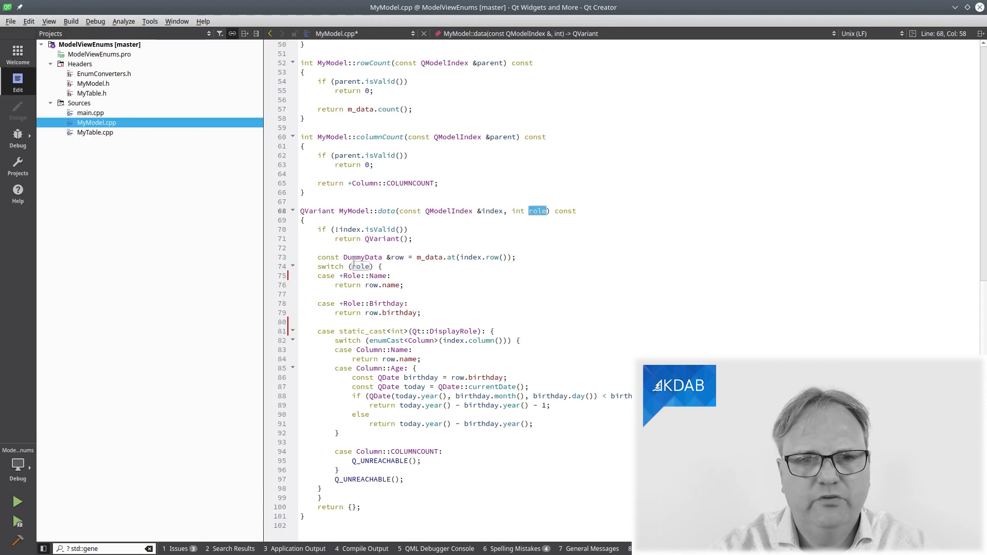
ctrl+click(443, 331)
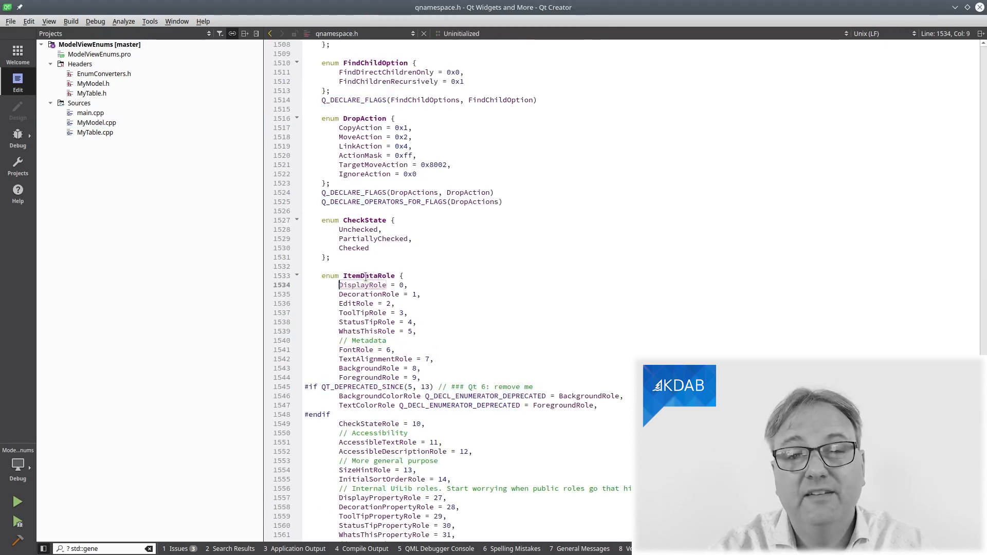
key(alt+Left)
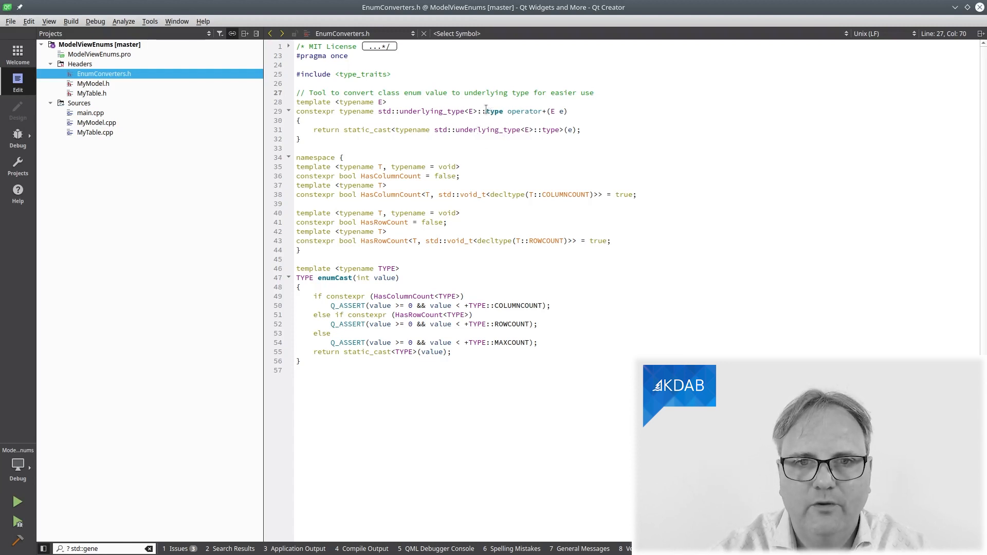
- Highlight the operator+ return type on line 29, then return to MyModel.cpp
drag(505, 111, 339, 111)
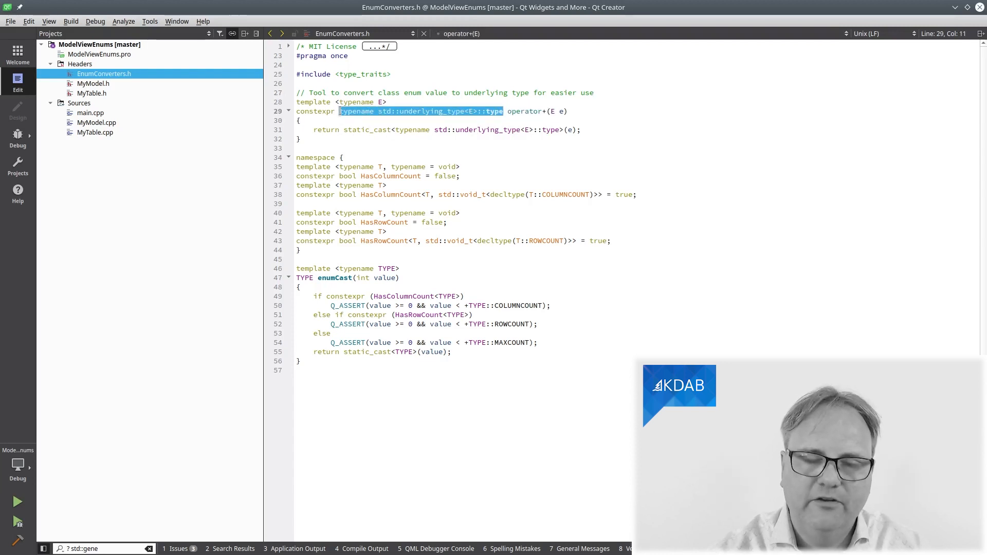
key(ctrl+Tab)
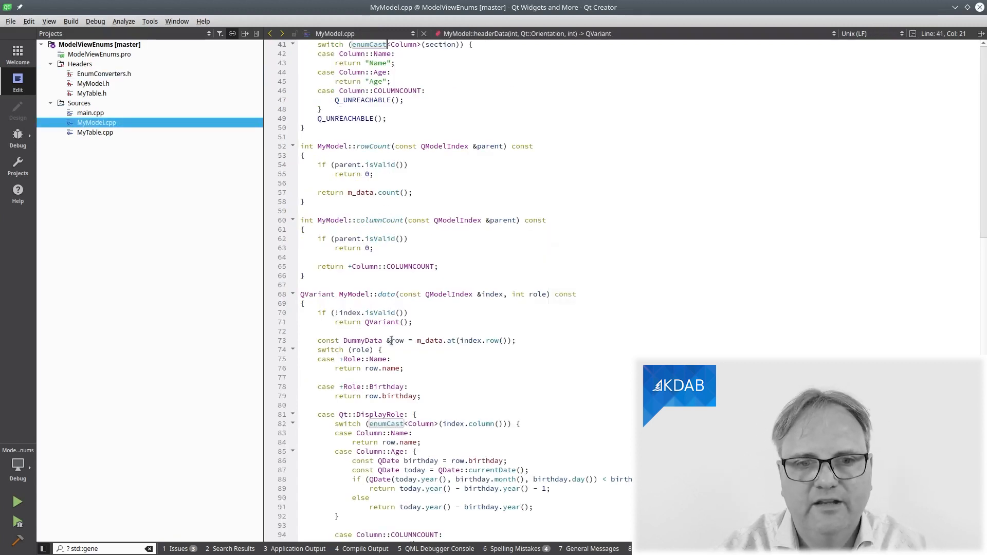
scroll(393, 381, down, 2)
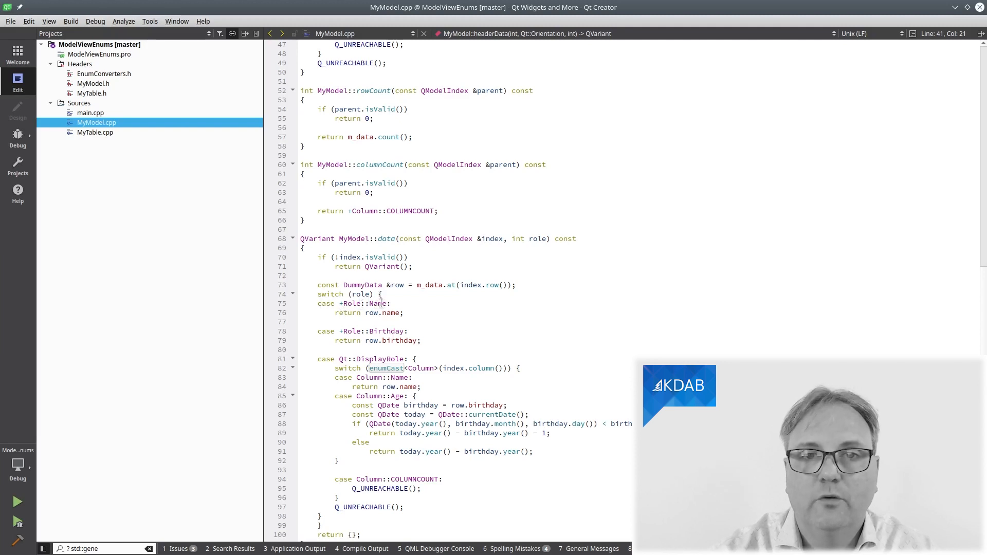
- Follow Role::Name to the Role enum in MyModel.h and come back to MyModel.cpp
click(378, 303)
key(F2)
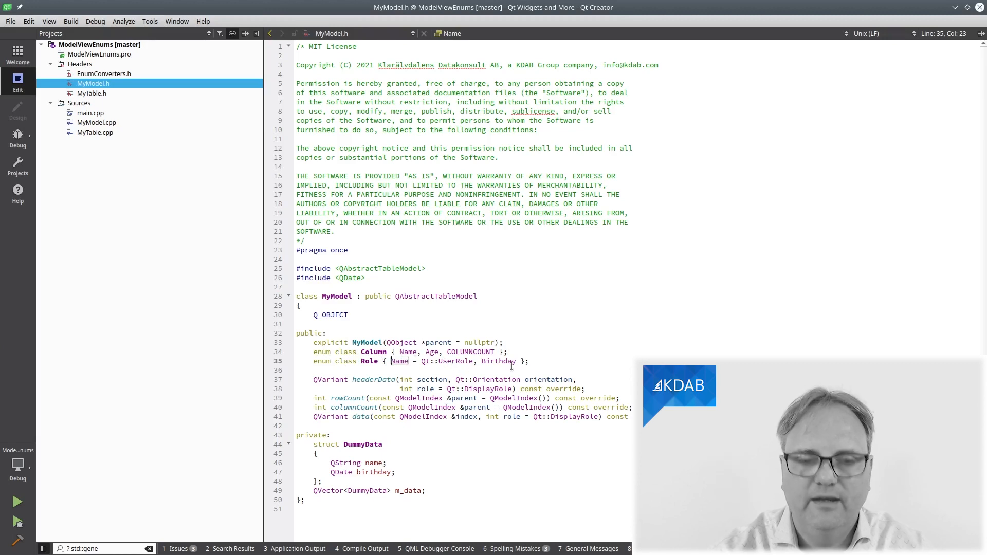
key(alt+Left)
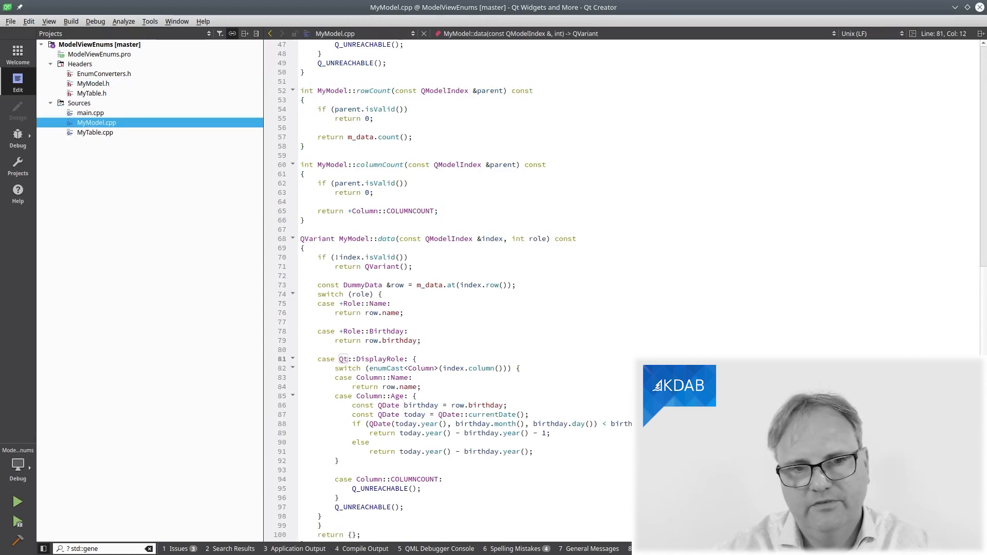
- Follow Qt::DisplayRole into qnamespace.h, return to data(), and highlight enumCast in headerData()
key(F2)
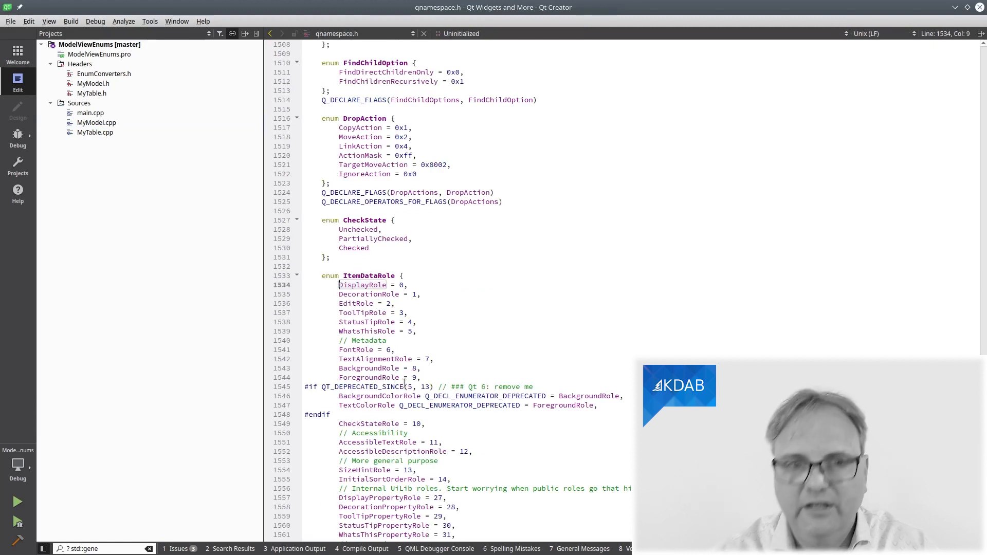
key(alt)
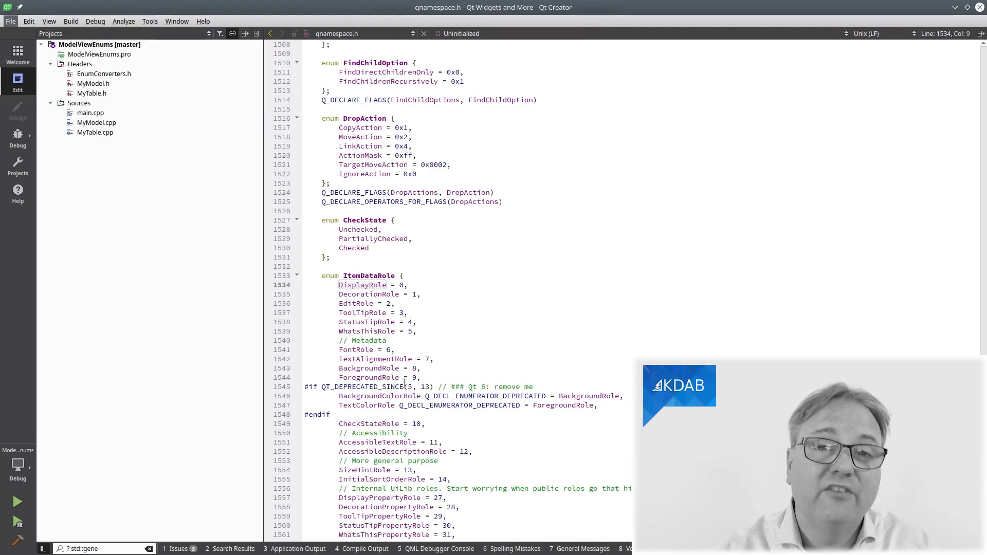
key(alt+Left)
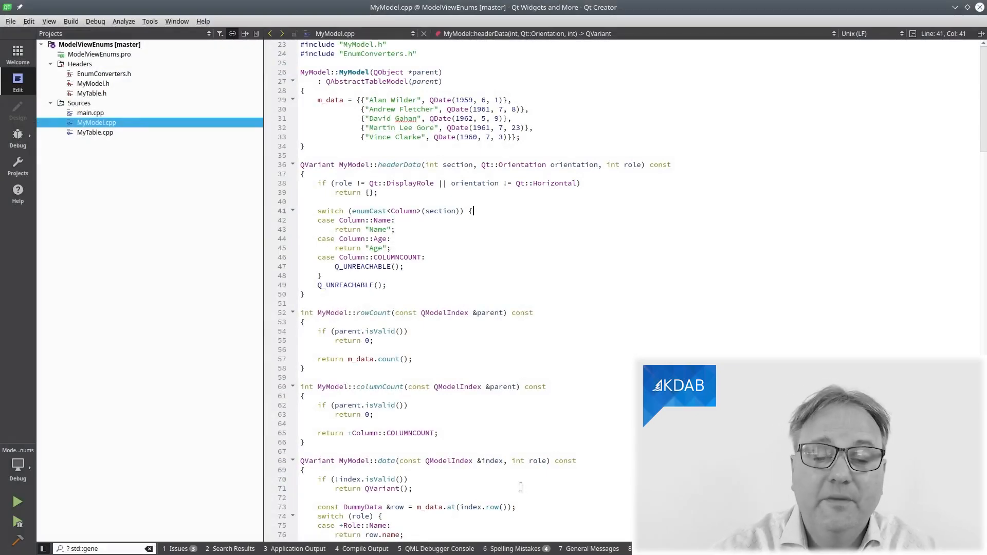
double_click(368, 211)
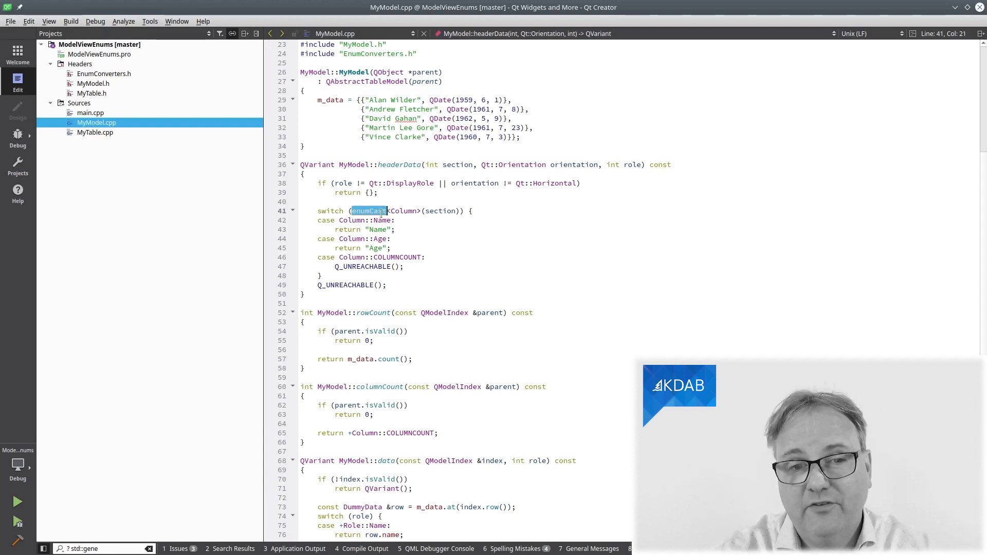
- Follow enumCast into EnumConverters.h and highlight the HasColumnCount detection templates
ctrl+click(382, 213)
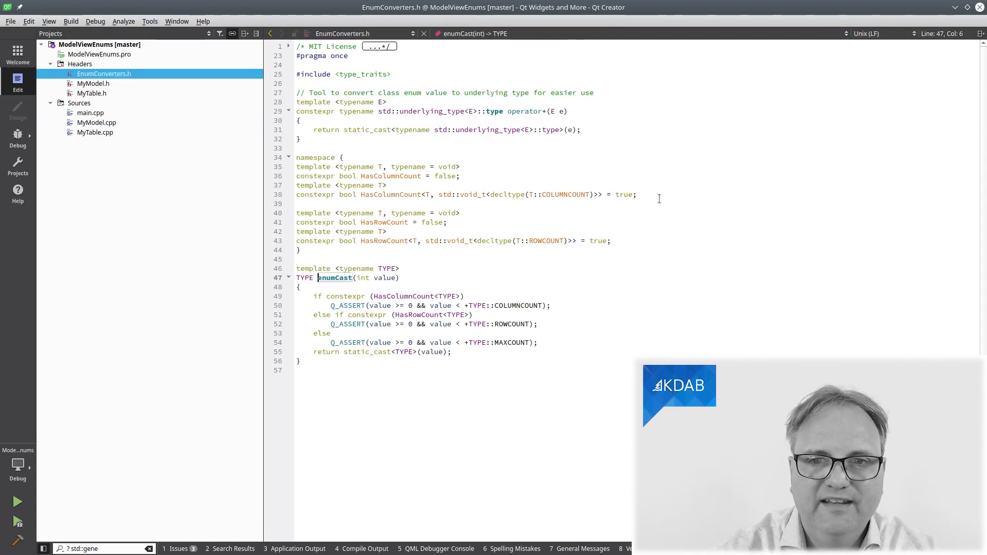
drag(659, 199, 296, 158)
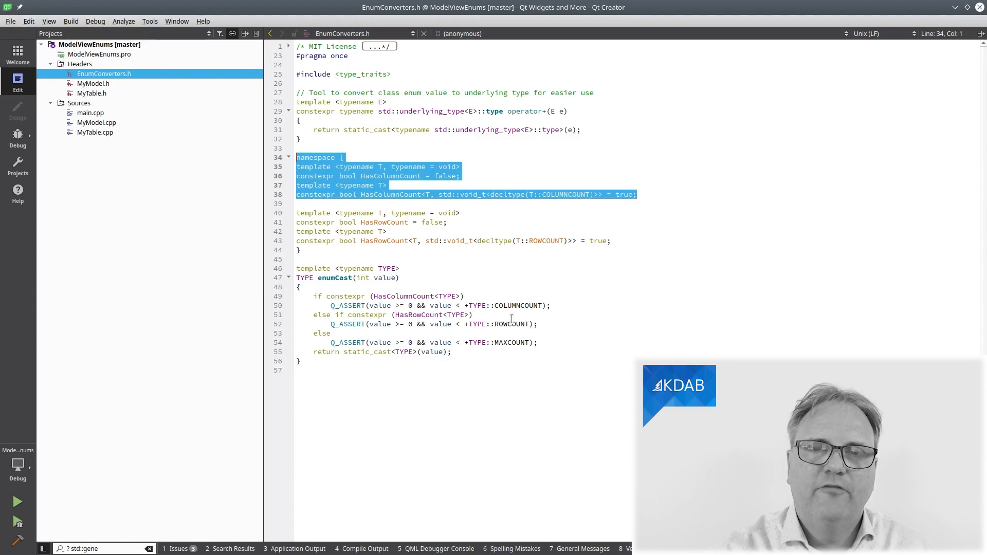
- Navigate via the open-documents list to MyModel.h with the Column and Role enum declarations
key(ctrl+Tab)
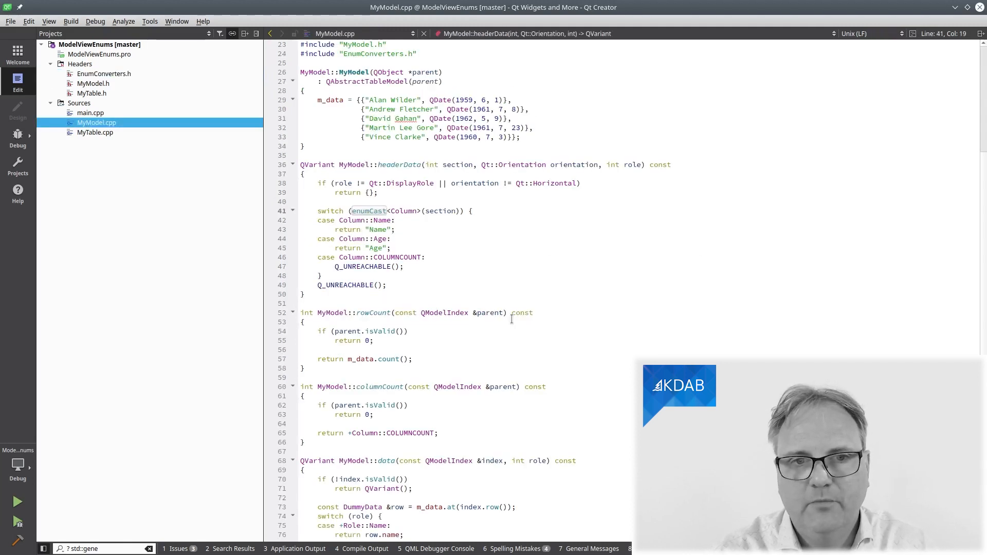
key(F2)
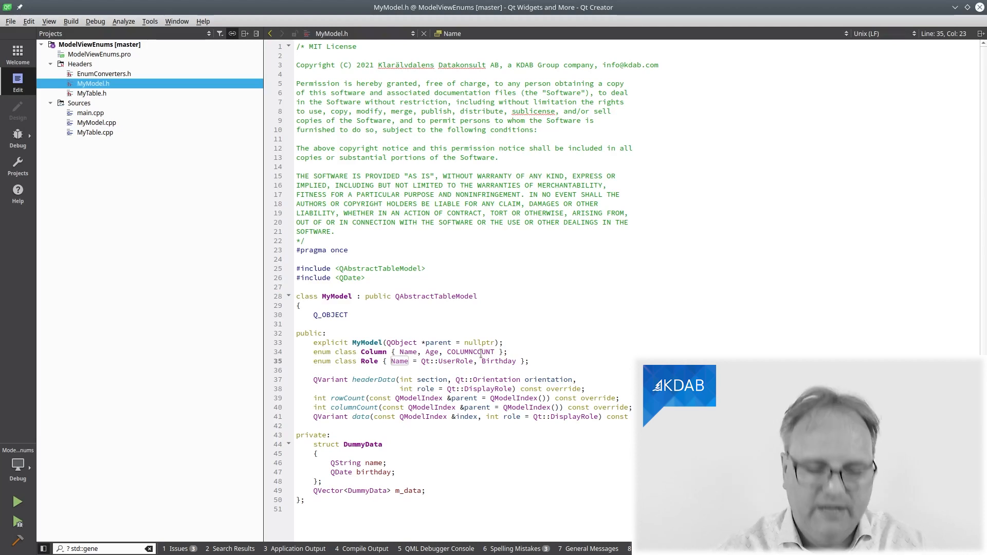
- Switch back to MyModel.cpp where headerData switches on enumCast<Column>(section)
key(F4)
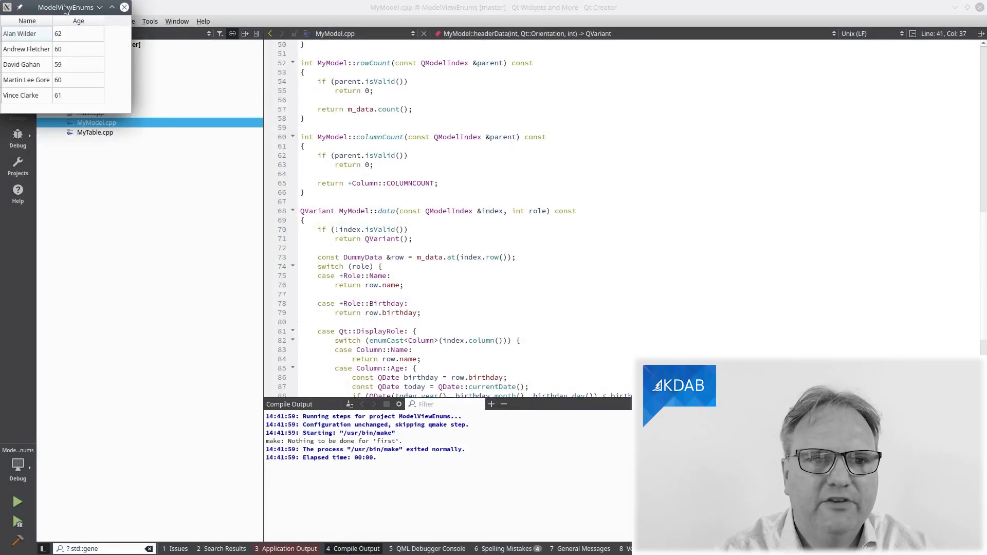
- Centre the running table app, show Martin Lee Gore's birthday message, dismiss it and close the app
drag(65, 9, 474, 120)
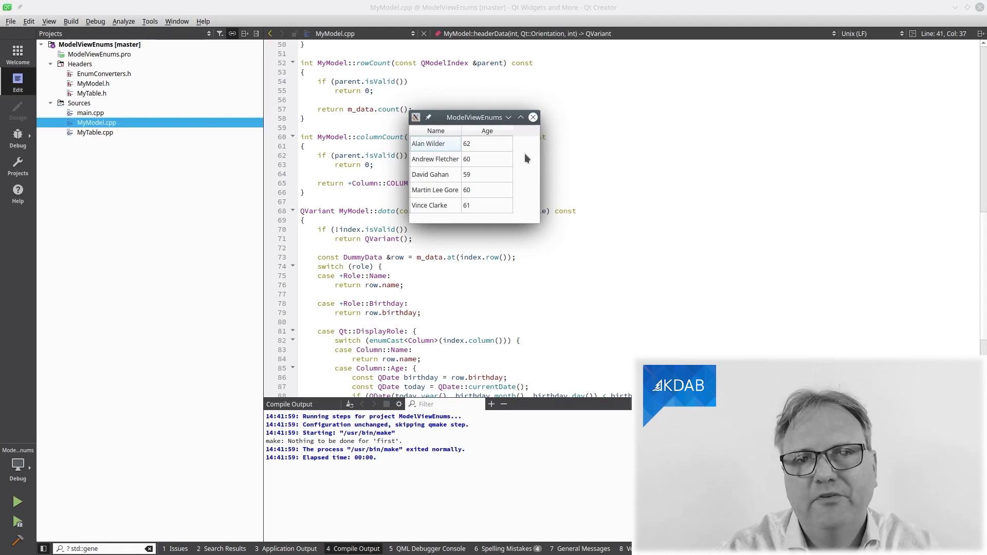
double_click(490, 189)
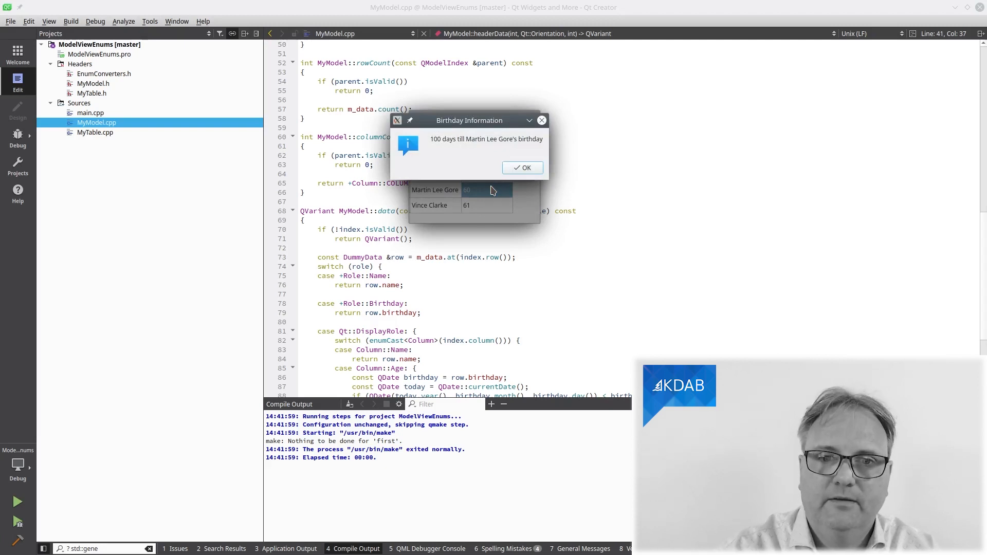
click(518, 168)
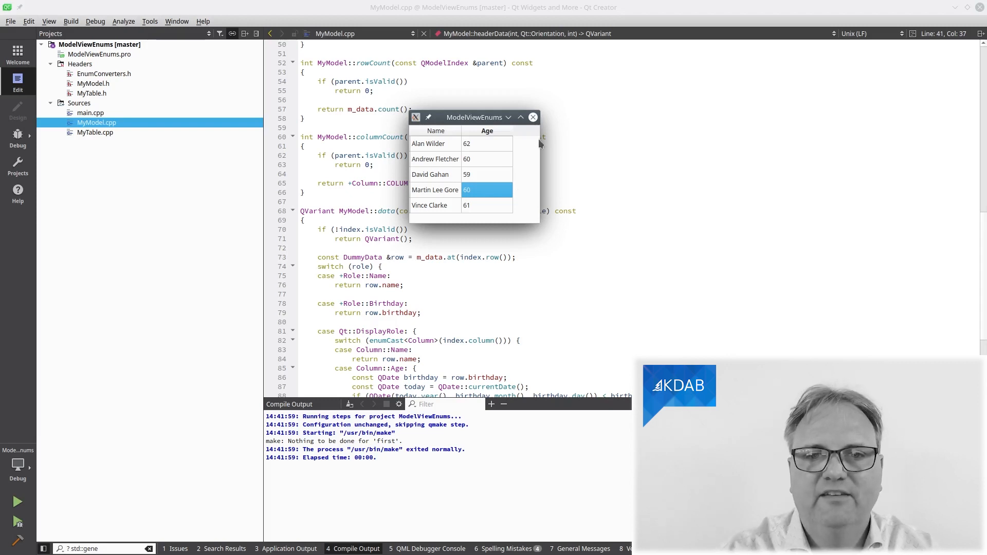
click(533, 117)
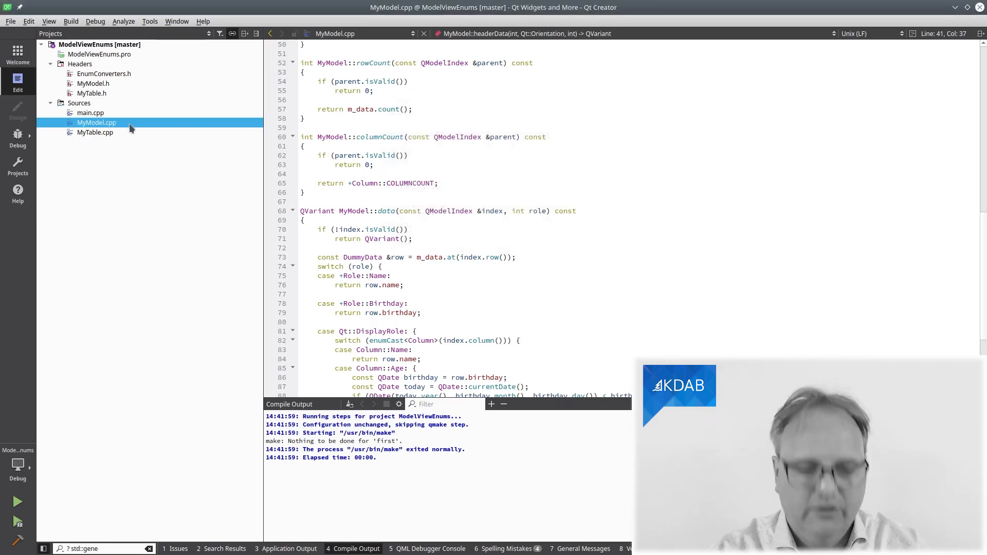
key(F4)
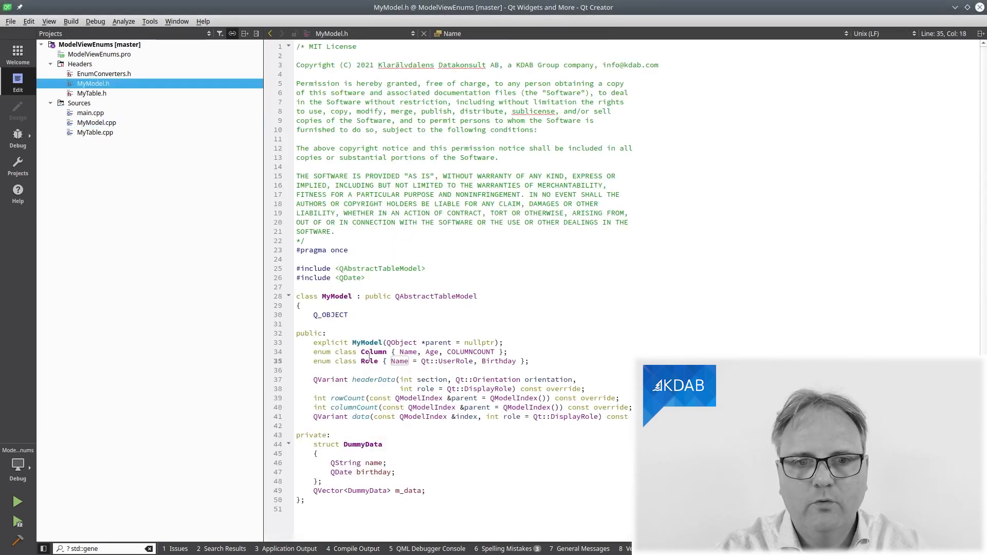
double_click(370, 361)
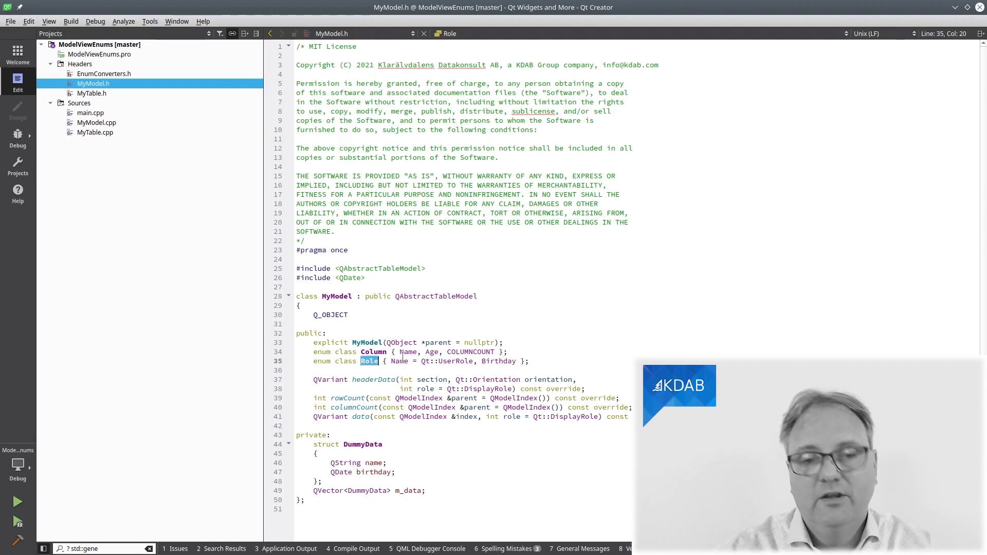
click(404, 351)
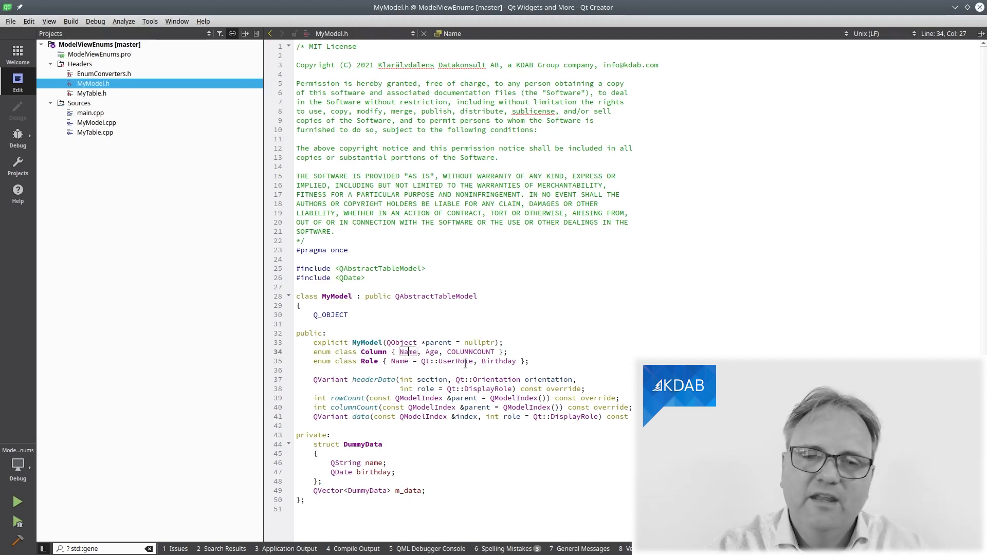
click(490, 360)
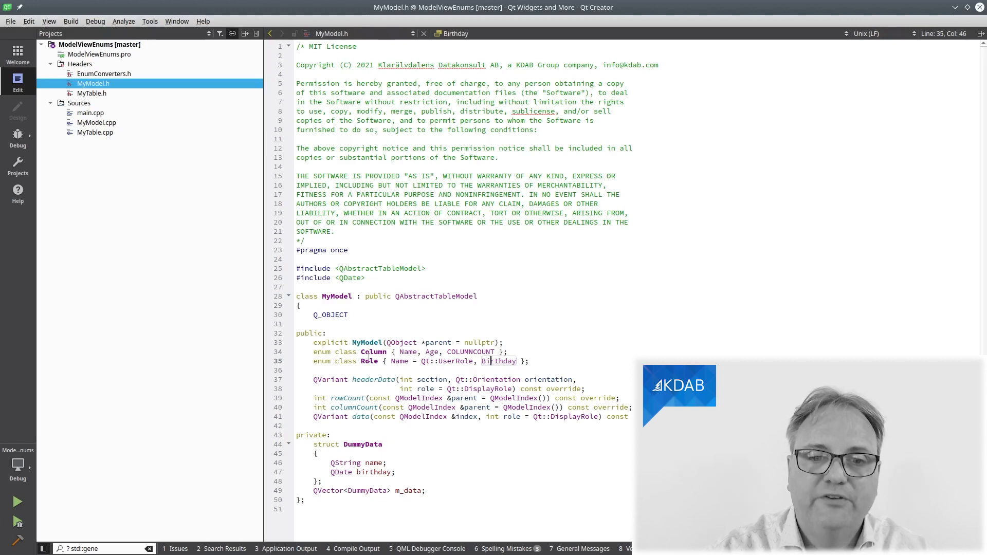
key(F4)
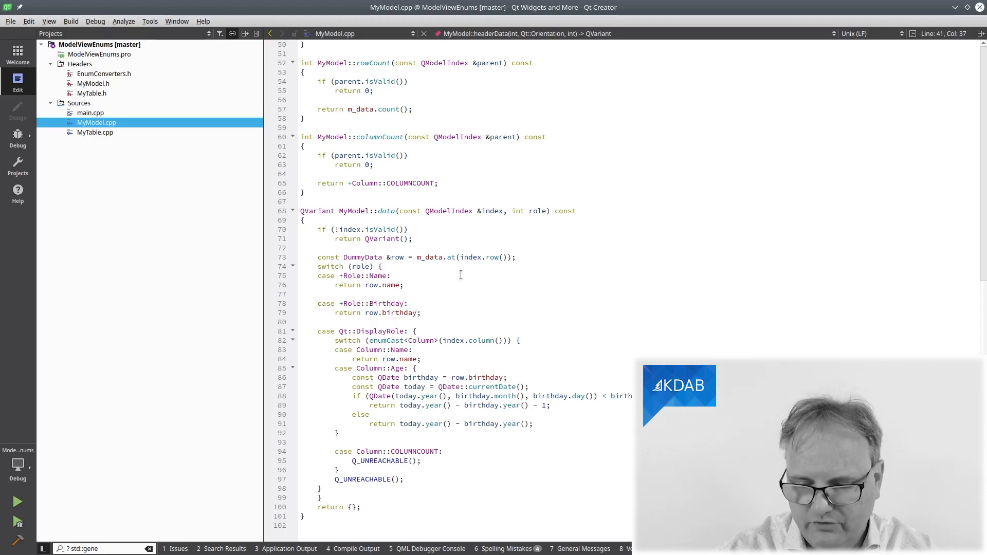
scroll(461, 276, up, 3)
scroll(463, 273, up, 6)
key(Home)
scroll(464, 273, up, 6)
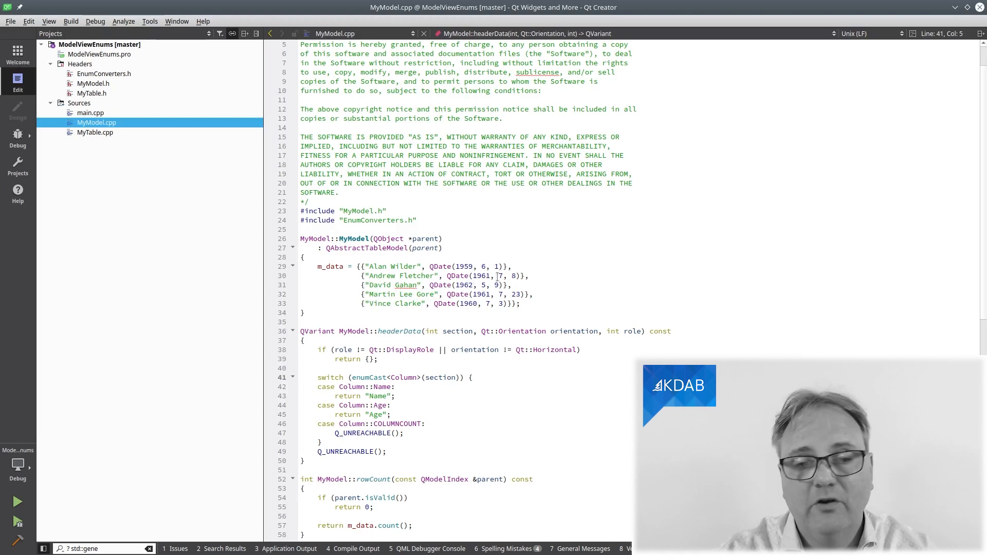
scroll(561, 263, down, 3)
scroll(562, 264, down, 7)
scroll(563, 267, down, 5)
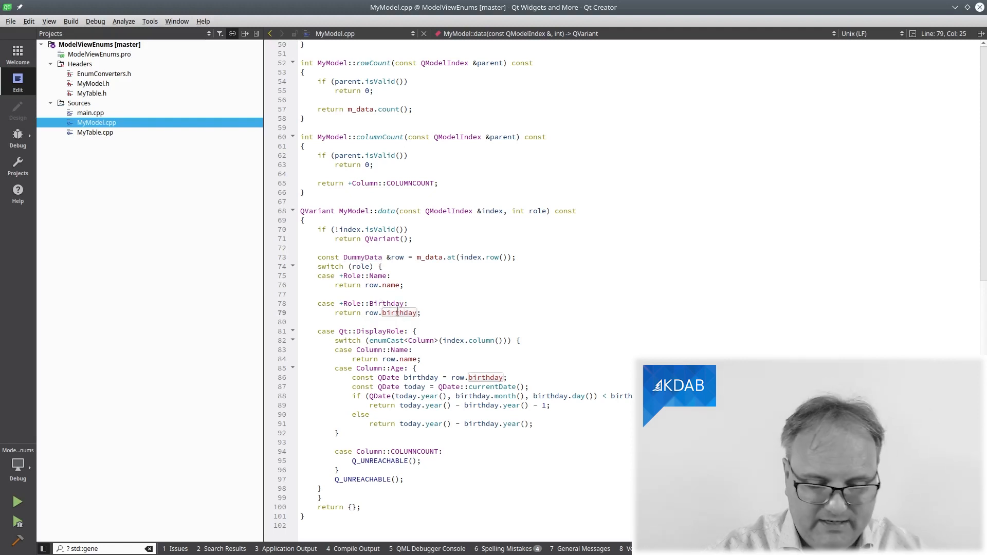
ctrl+click(397, 305)
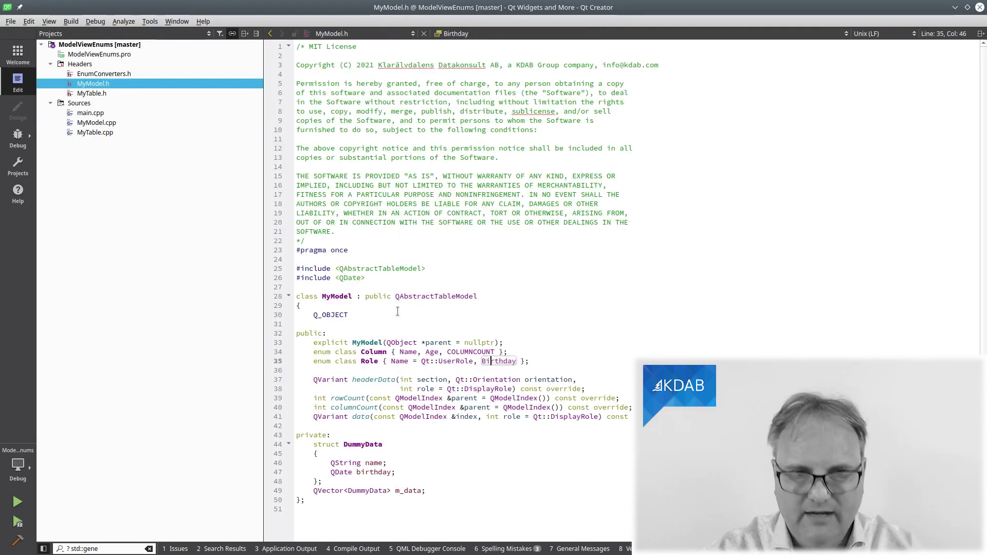
click(341, 471)
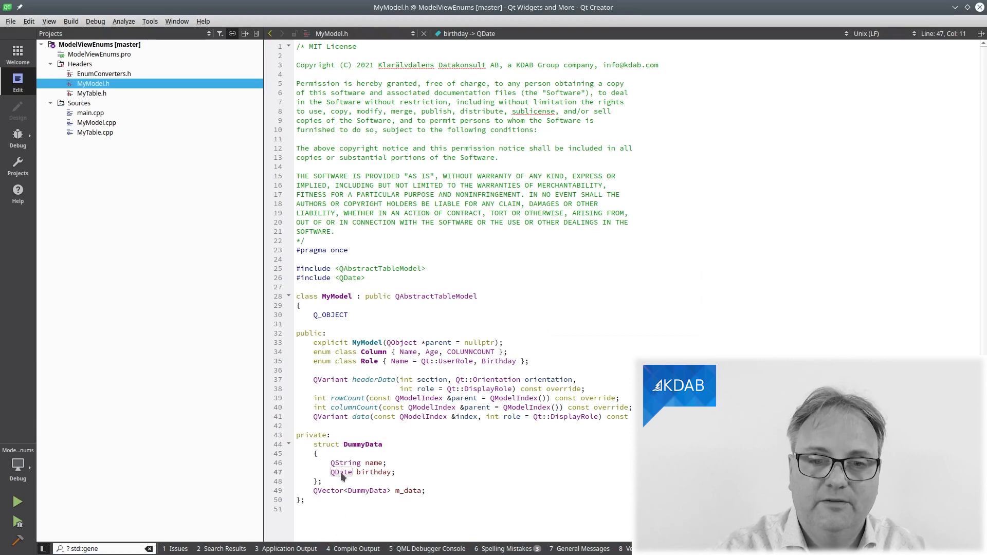
key(F4)
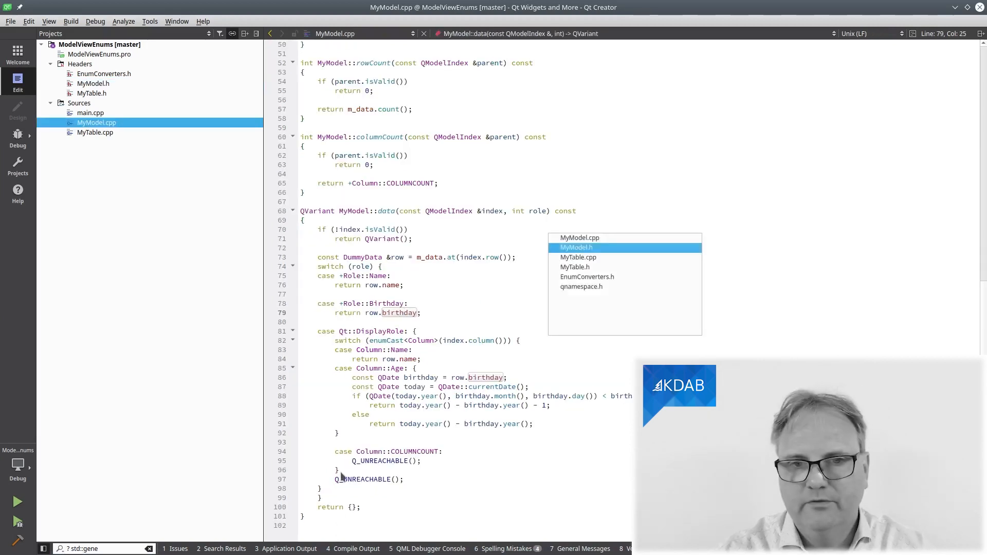
key(alt+Tab)
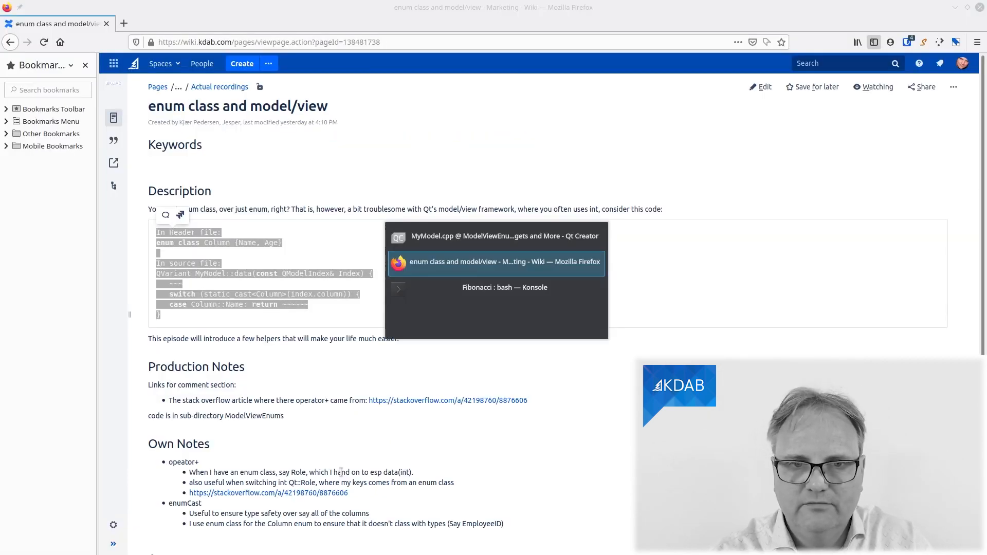
key(alt+Tab)
key(ctrl+r)
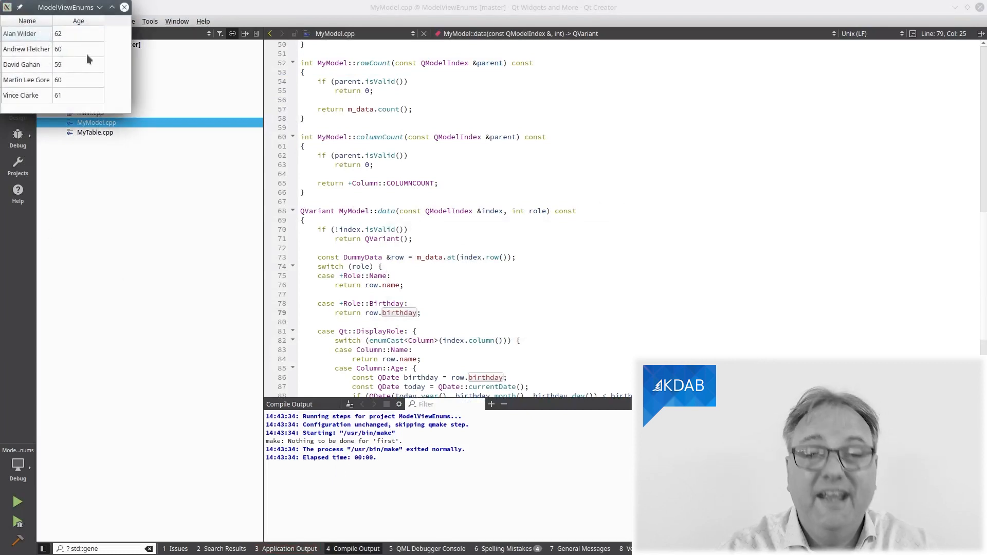
click(124, 6)
key(Escape)
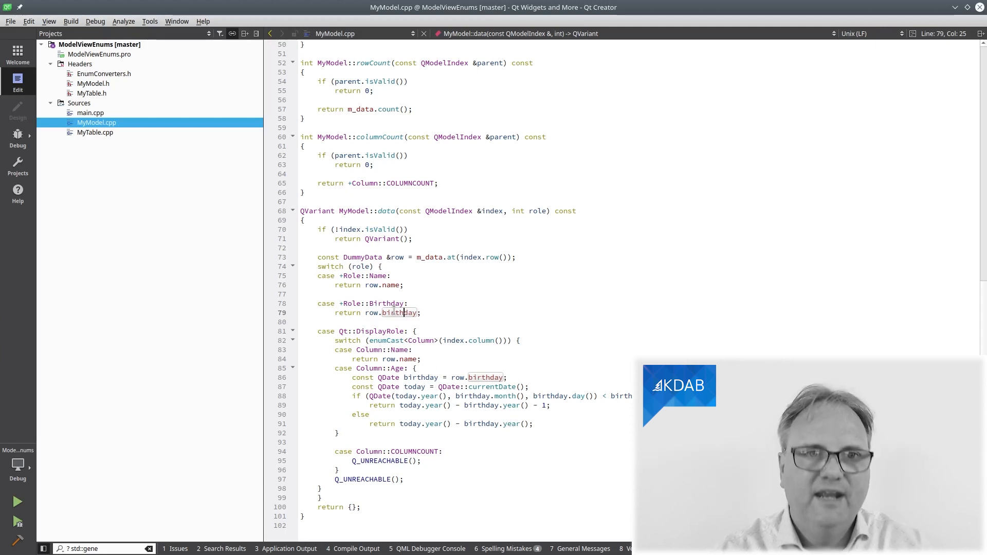
- Open MyTable.cpp and highlight the doubleClicked signal and printDaysToBirthday slot names
click(105, 132)
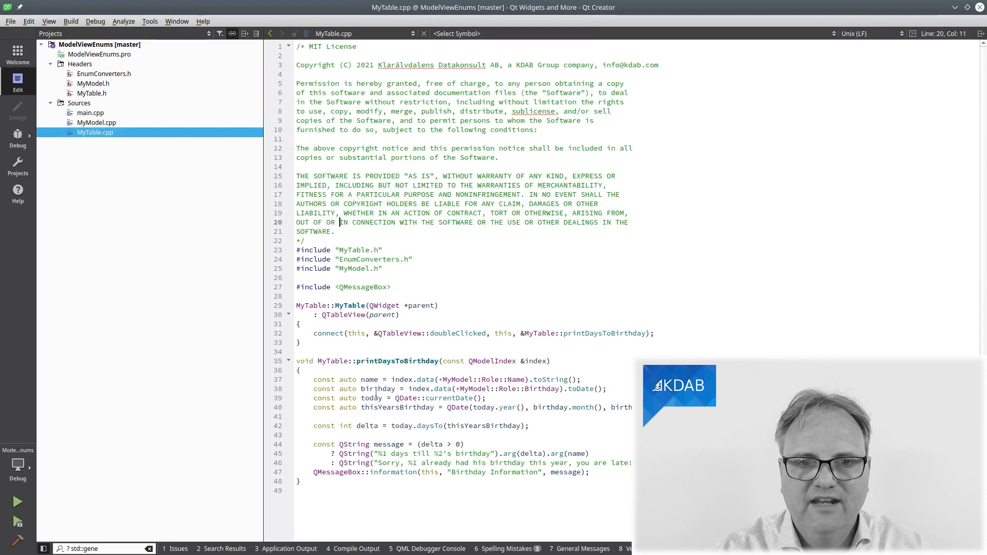
double_click(458, 334)
double_click(613, 334)
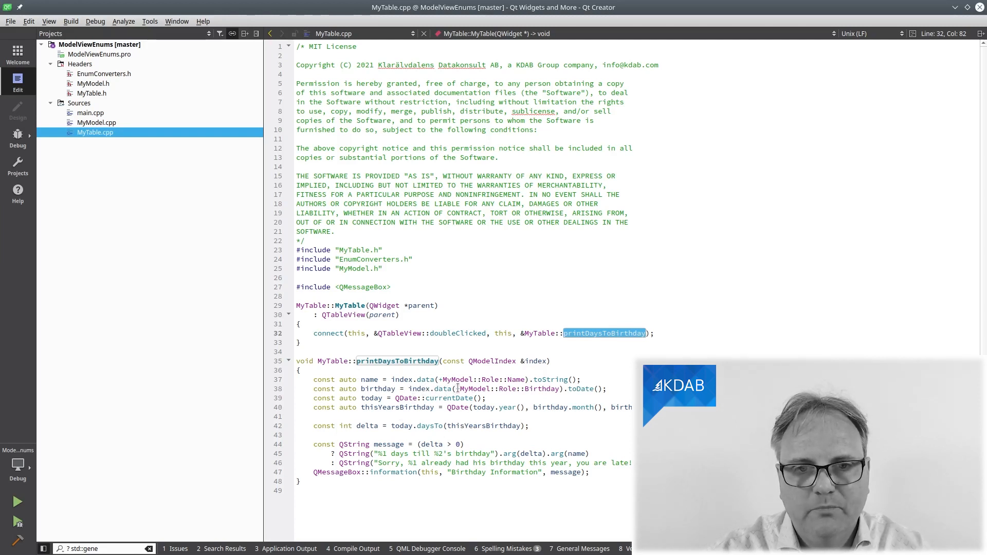
- Highlight MyModel::Role, the Birthday role and the unary plus on line 38
drag(459, 389, 522, 389)
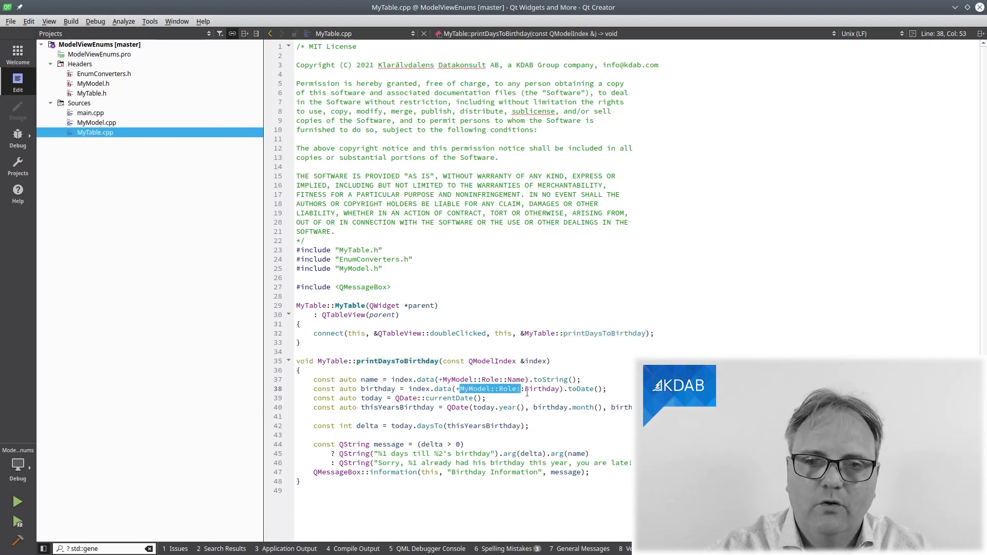
drag(524, 388, 561, 389)
click(457, 389)
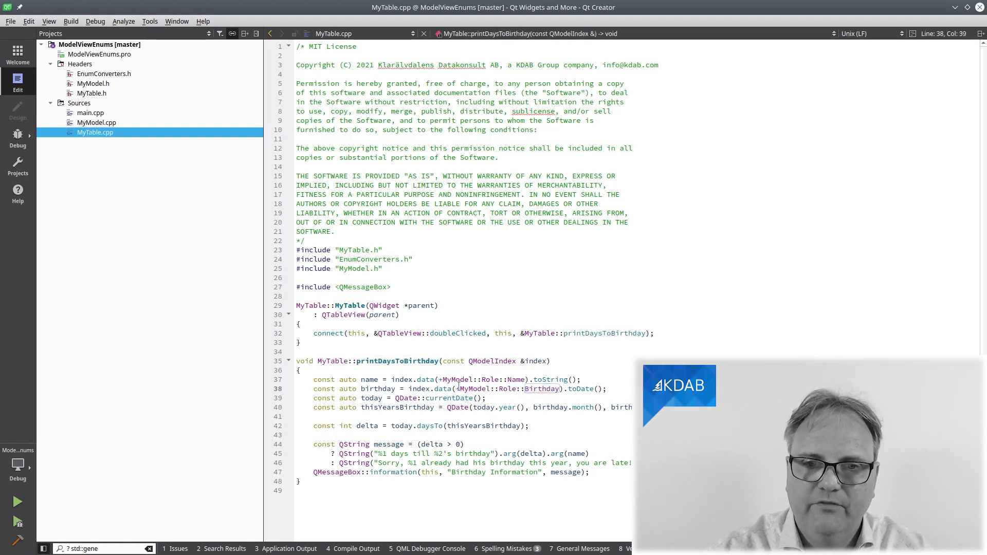